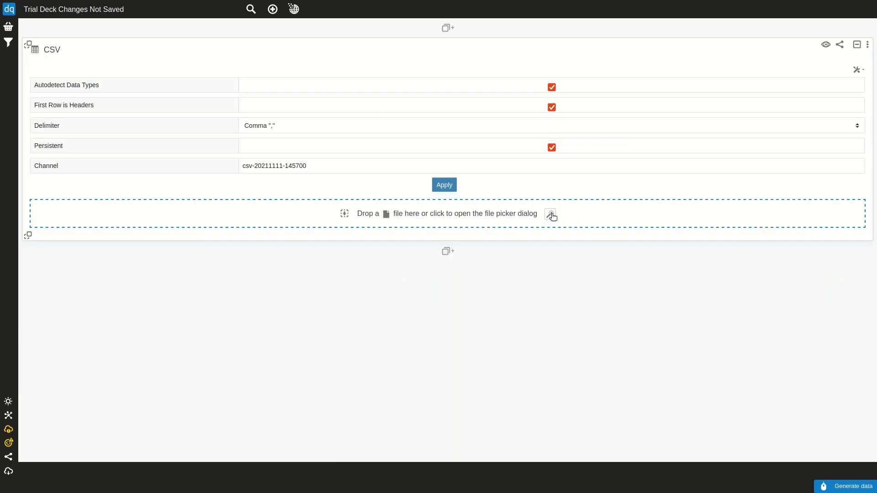
- Generate sample data in the CSV card and add a Pivot card below it
left_click(551, 214)
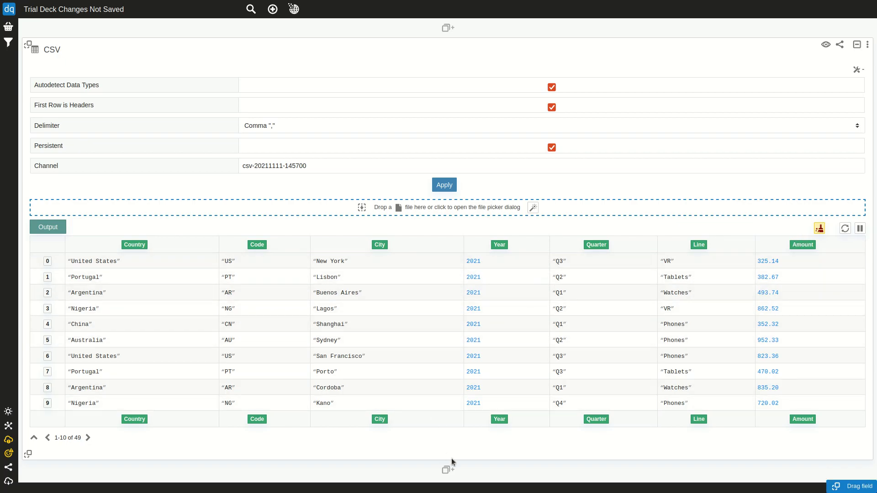
left_click(470, 469)
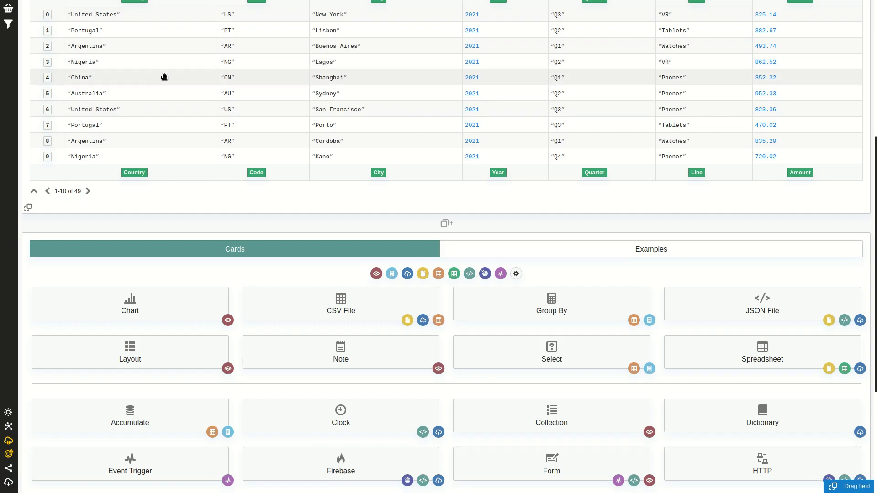
scroll(463, 275, "down", 3)
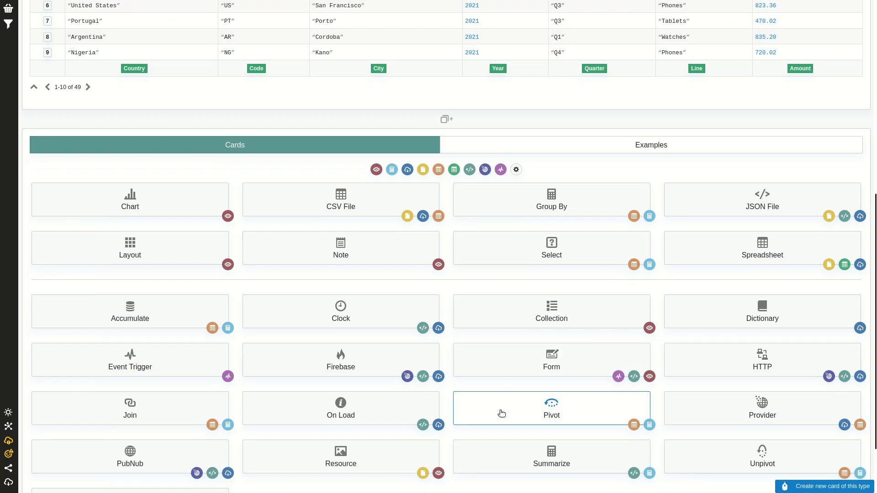
left_click(501, 411)
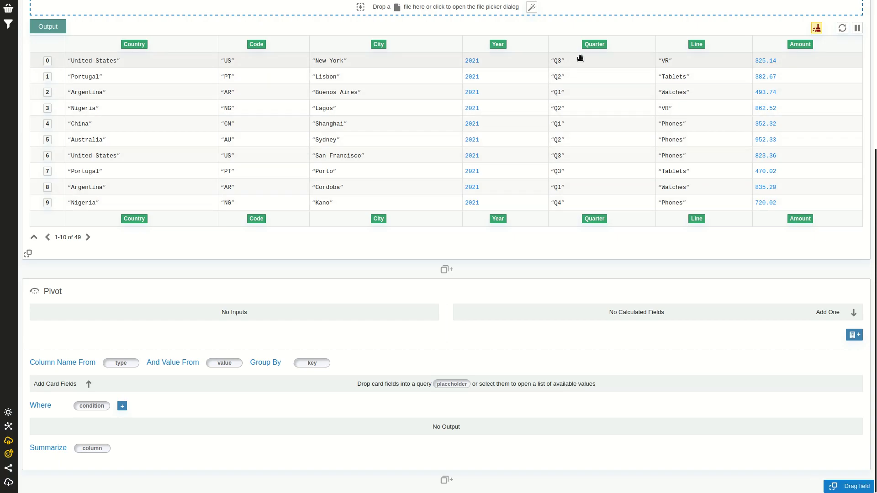
- Set up the pivot from the CSV fields with column names from Quarter, values from Amount, and grouping by Country, City and Year
left_click_drag(592, 220, 123, 364)
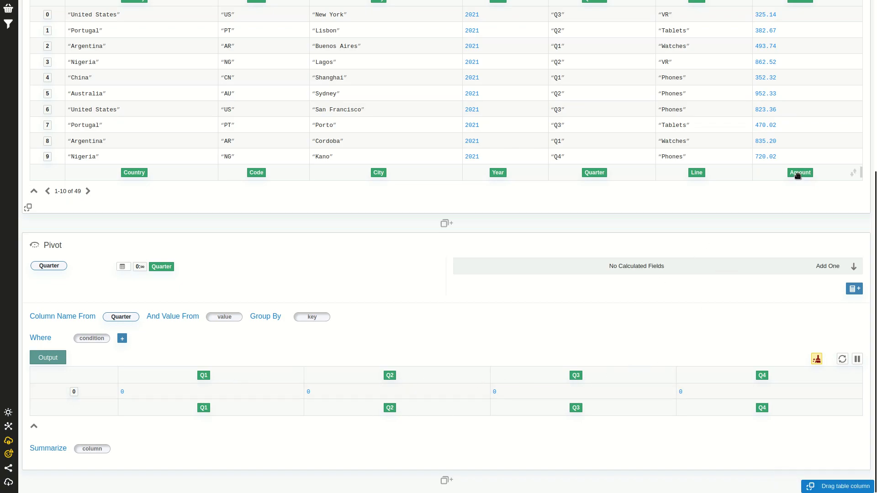
left_click_drag(799, 172, 225, 317)
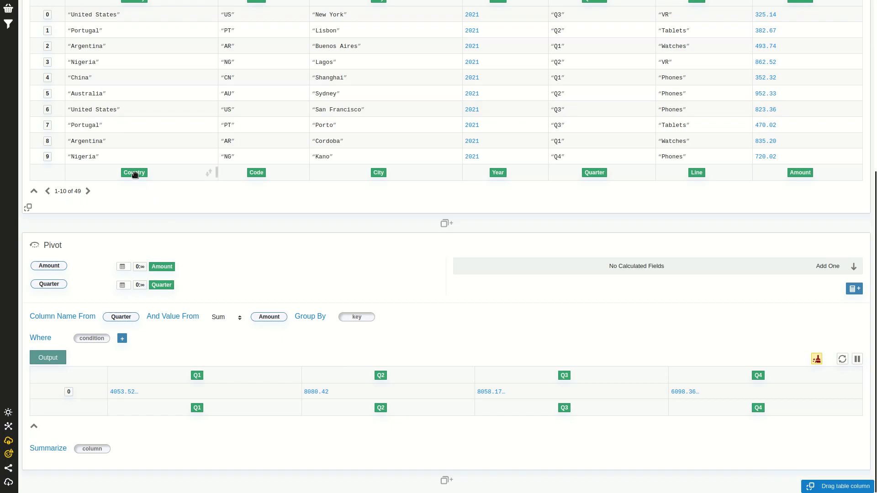
left_click_drag(133, 173, 358, 318)
left_click_drag(391, 176, 398, 334)
scroll(469, 297, "down", 2)
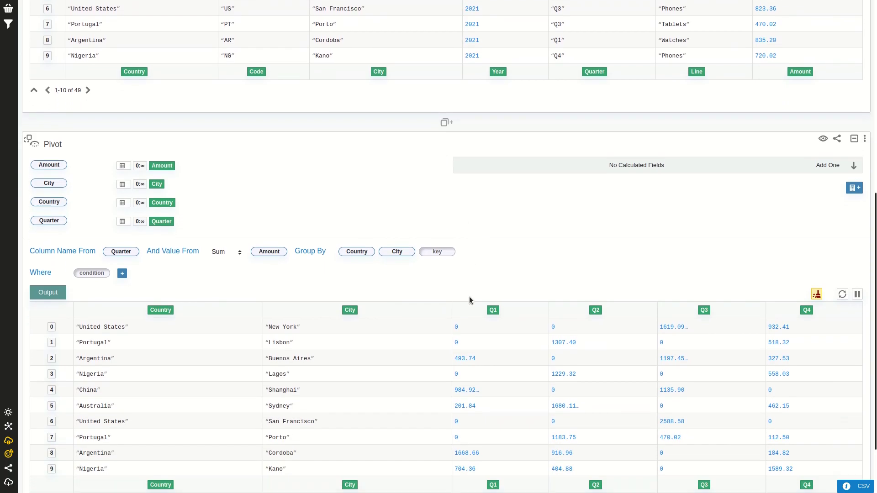
left_click_drag(497, 70, 436, 248)
scroll(516, 208, "down", 2)
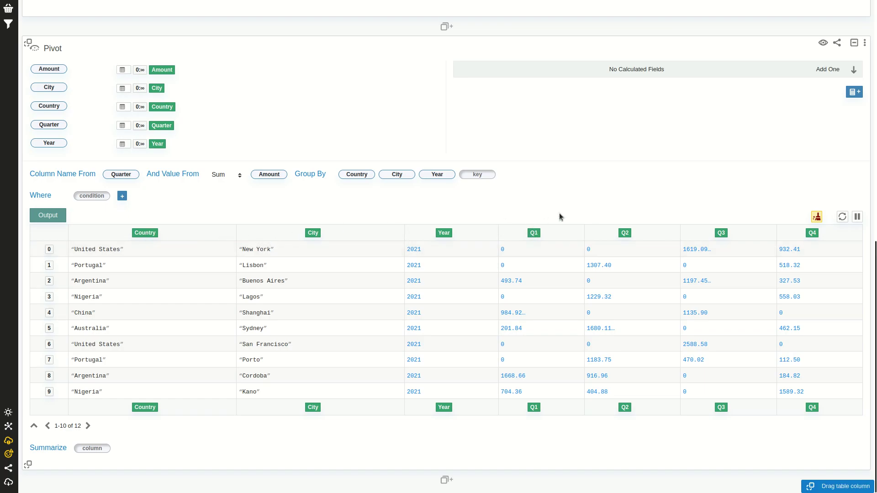
- Change the aggregation of the pivot's Amount value to Last
scroll(640, 136, "up", 3)
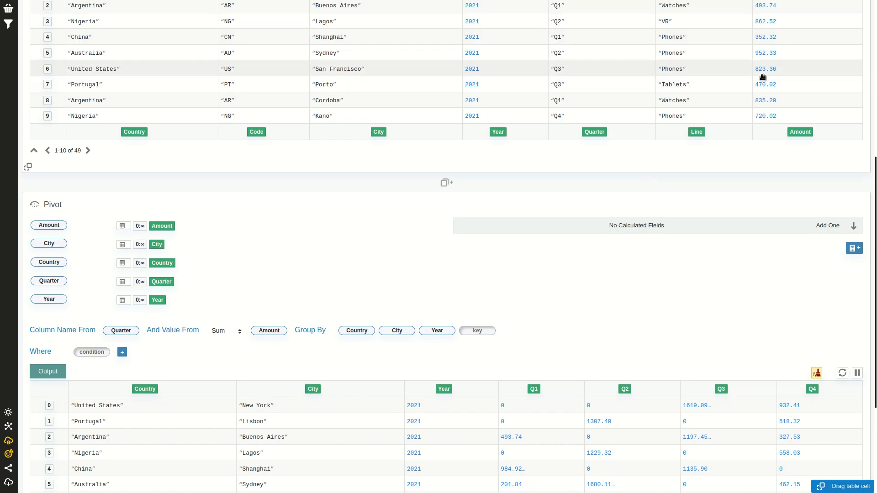
scroll(581, 267, "down", 2)
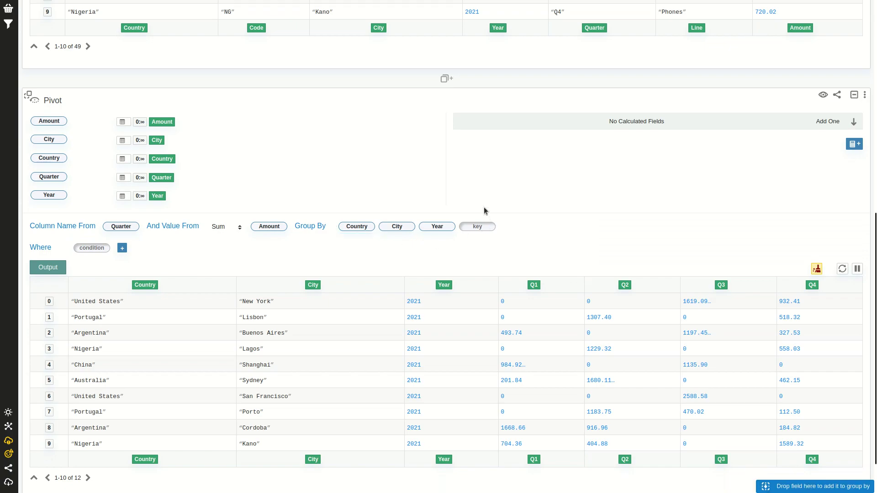
left_click(231, 226)
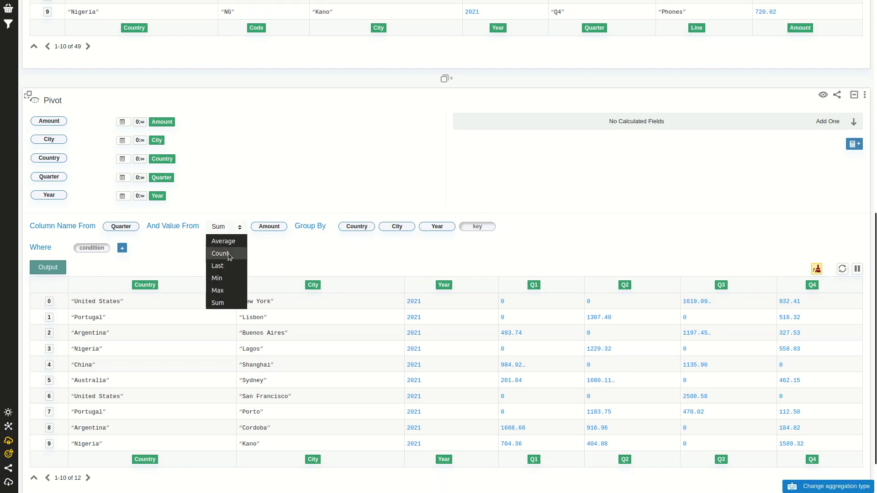
key("Escape")
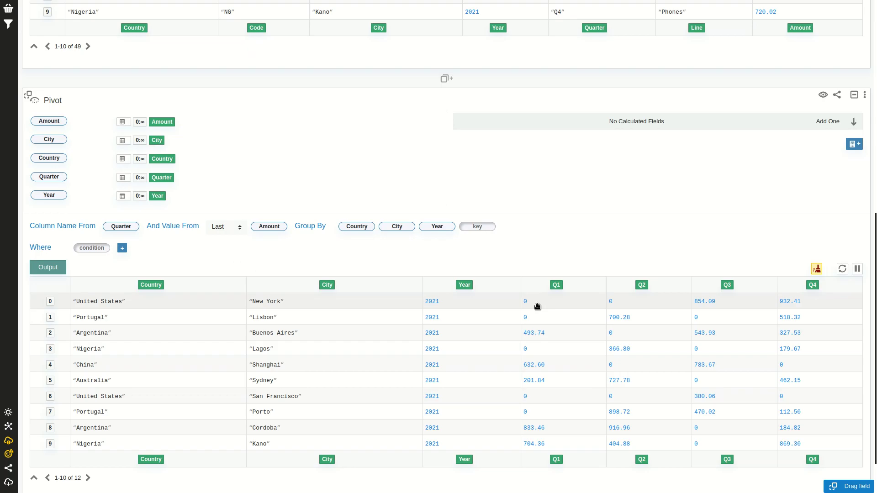
scroll(565, 223, "up", 6)
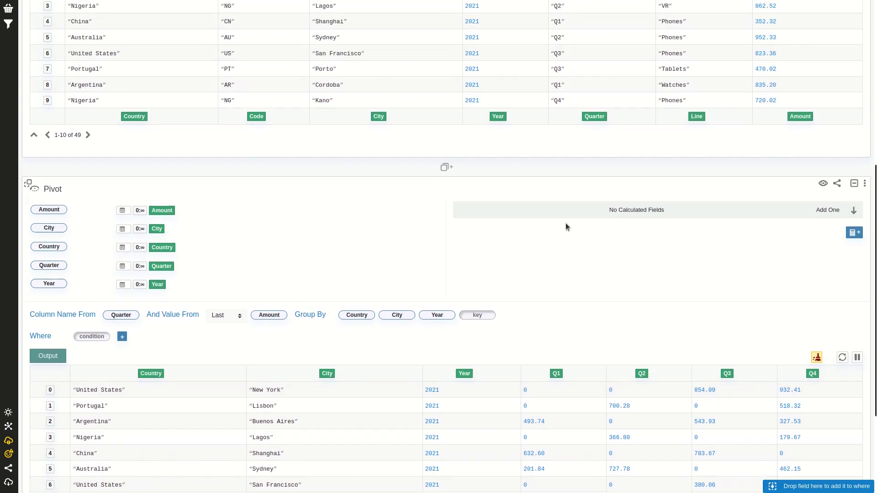
scroll(561, 205, "down", 5)
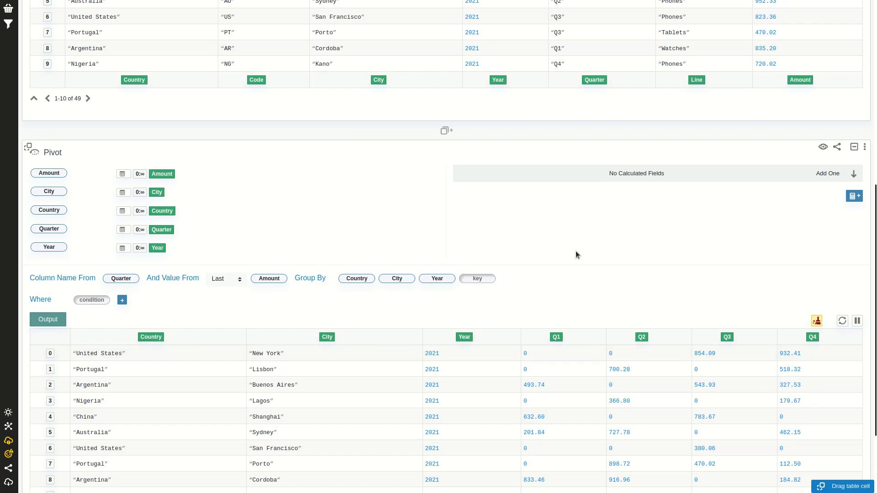
scroll(576, 254, "down", 3)
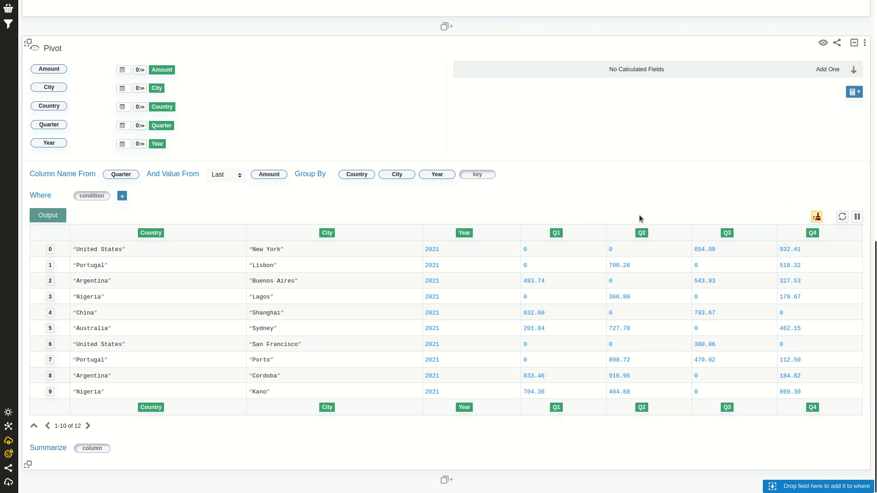
scroll(630, 224, "up", 1)
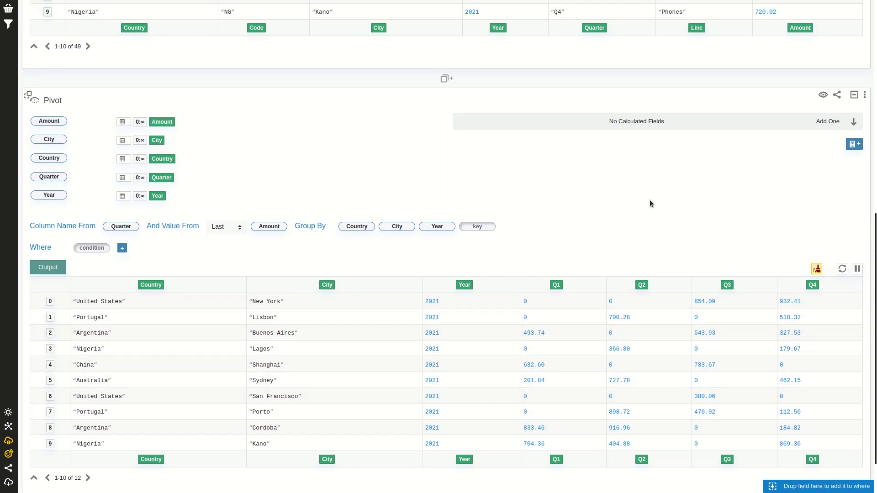
scroll(649, 203, "up", 3)
- Add an Unpivot card below the Pivot card
scroll(643, 324, "down", 4)
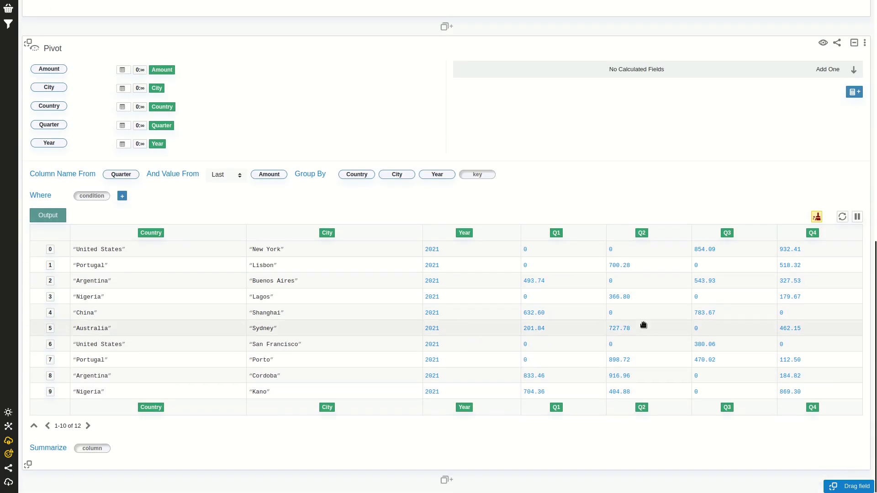
left_click(581, 477)
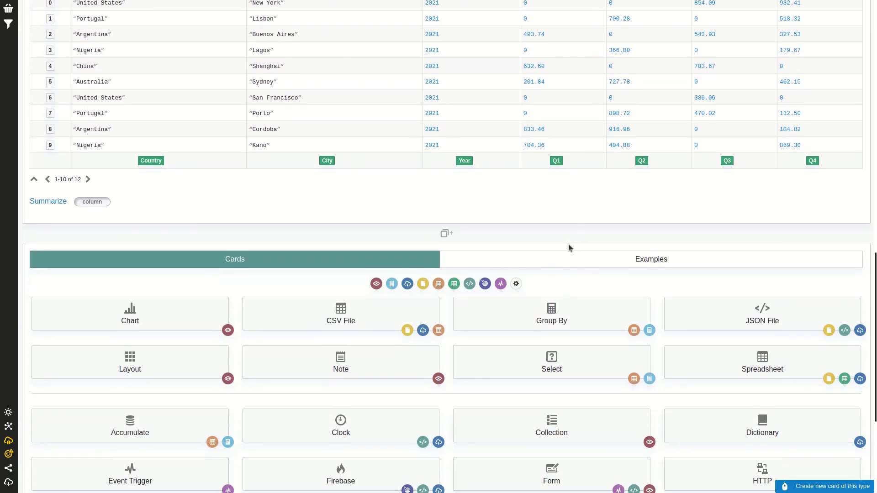
scroll(568, 246, "down", 4)
left_click(684, 378)
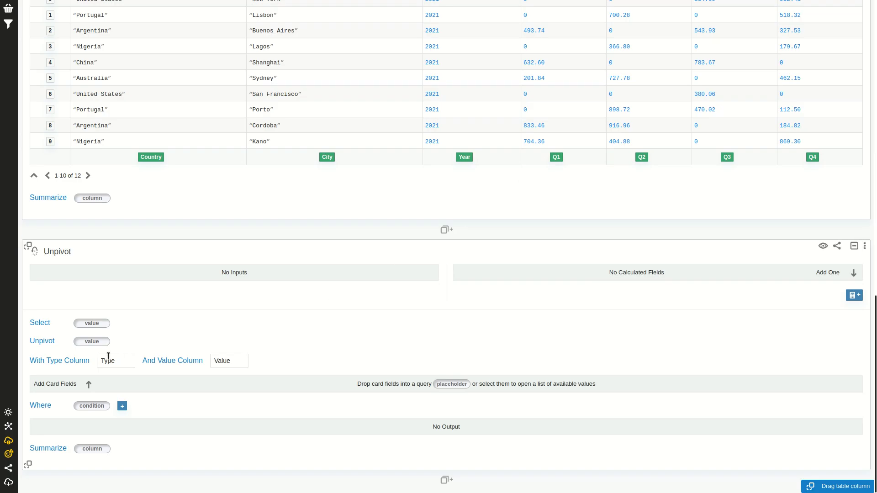
- Add the Pivot card's Q1, Q2, Q3 and Q4 fields as the values to unpivot
left_click(98, 343)
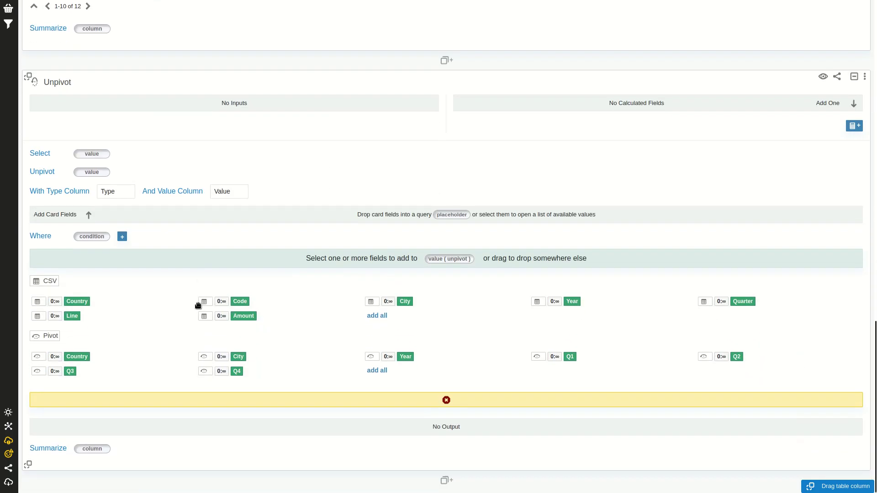
left_click(570, 357)
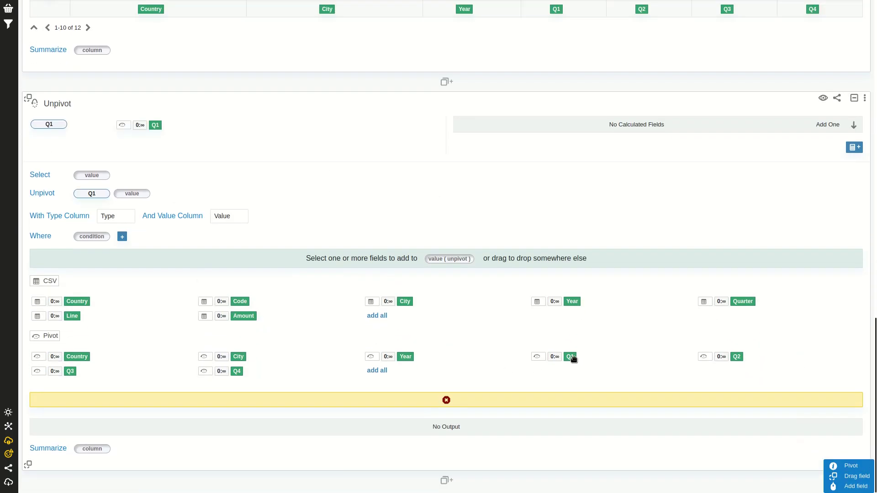
left_click(736, 357)
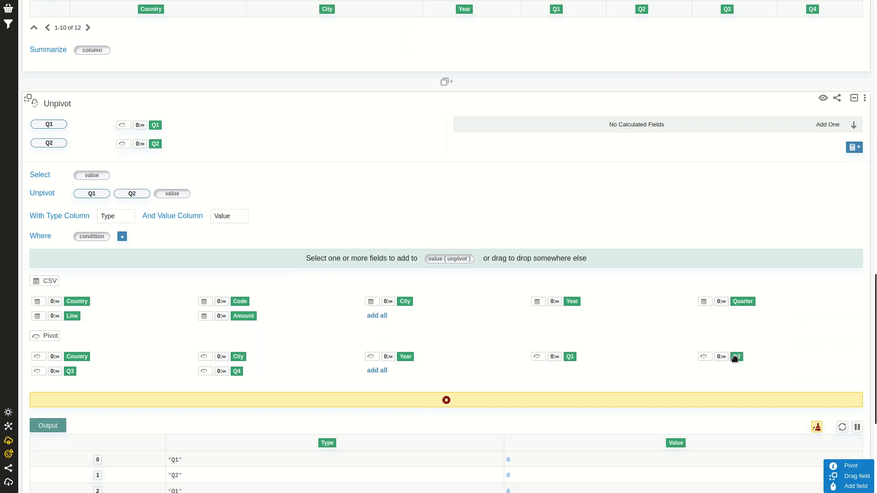
left_click(71, 371)
left_click(237, 389)
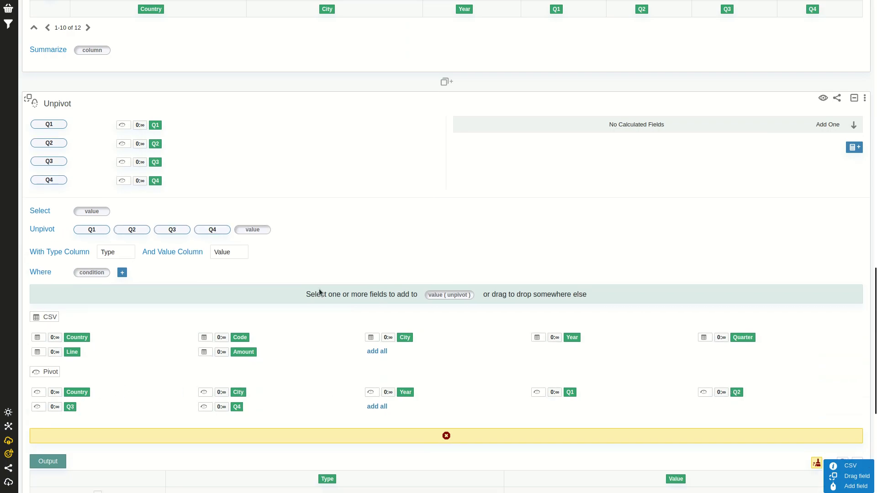
- Name the unpivot's type column Quarter and its value column Amount
scroll(319, 289, "down", 3)
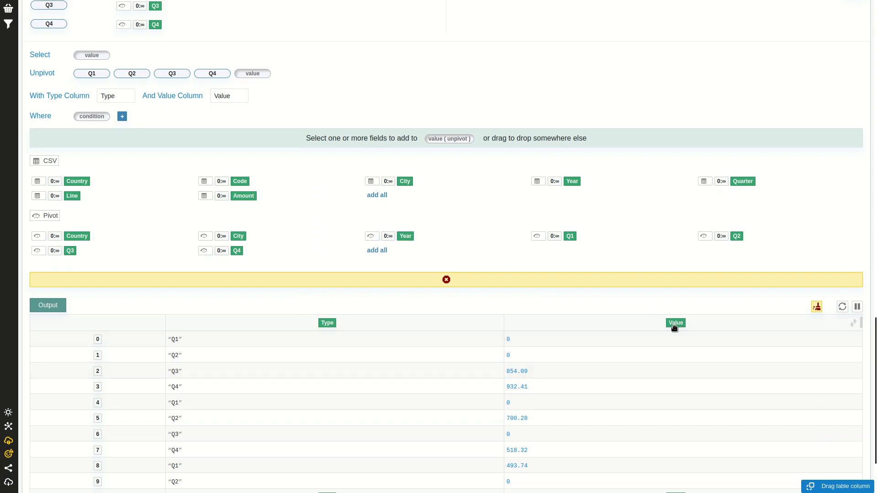
double_click(118, 95)
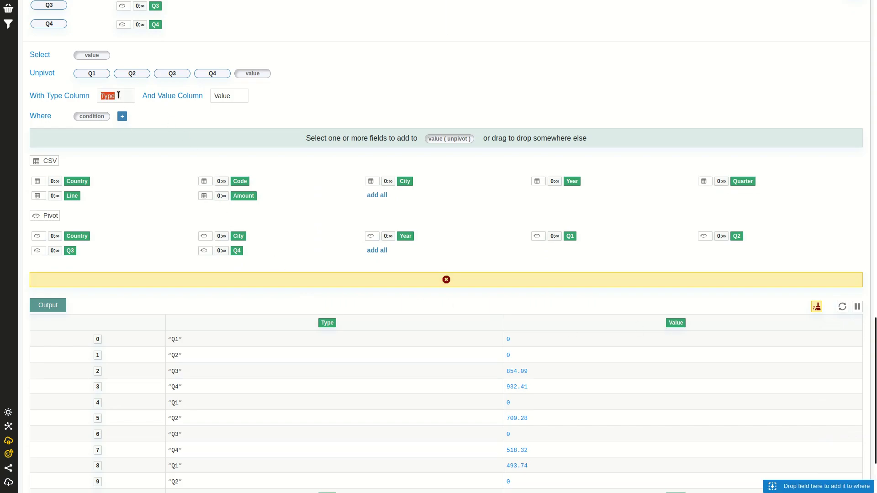
type("Quarter")
double_click(241, 94)
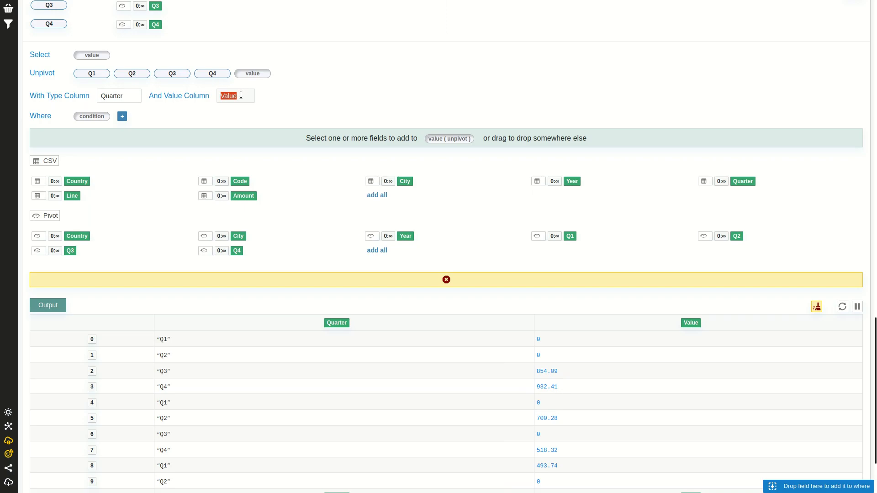
type("Amoun")
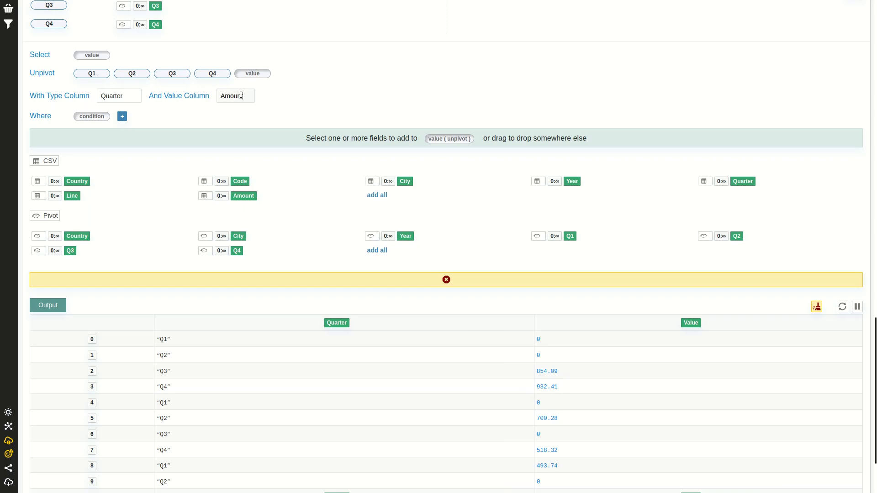
type("t")
- Add the Pivot card's Country, City and Year fields to the unpivot's Select clause and close the list of available fields
scroll(341, 92, "up", 1)
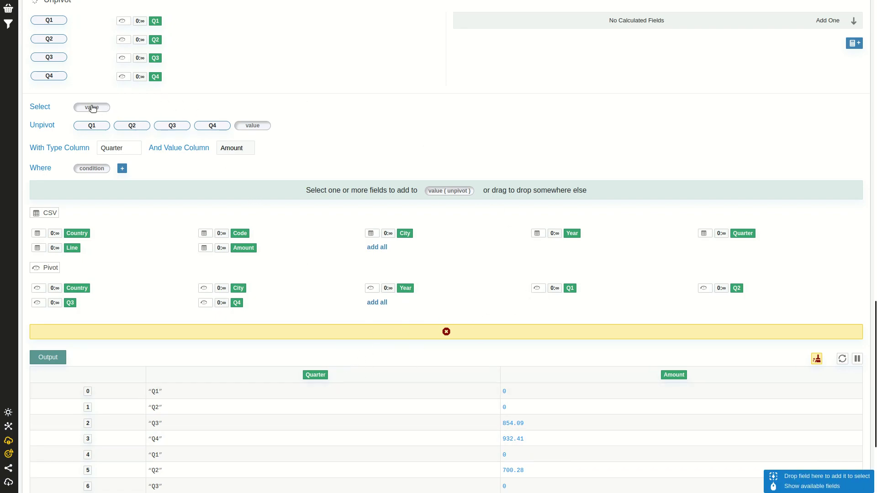
scroll(446, 69, "up", 2)
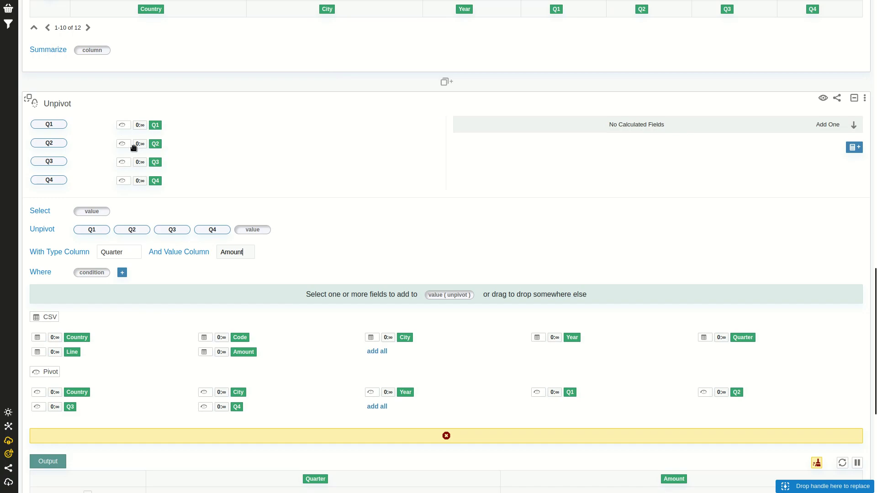
left_click(95, 213)
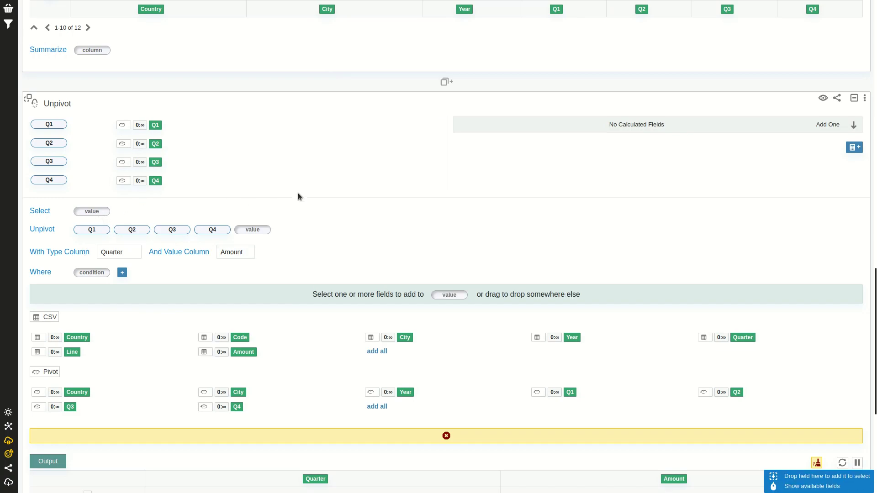
scroll(298, 196, "down", 1)
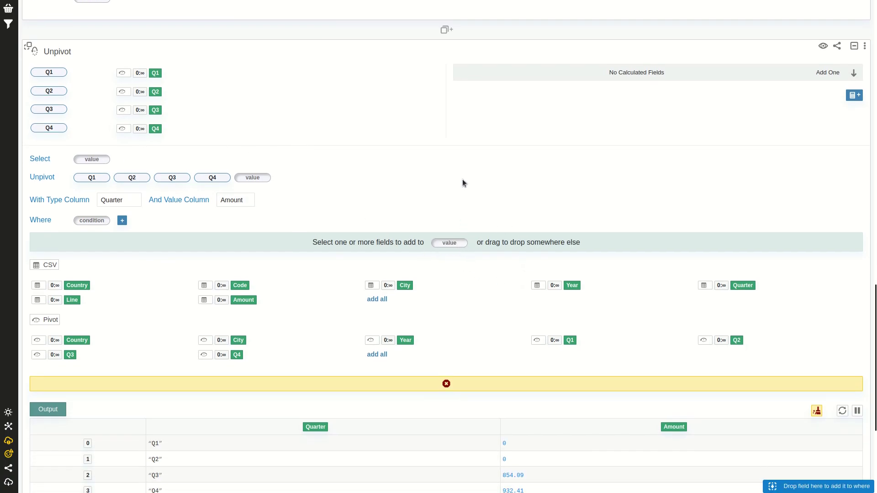
scroll(462, 167, "down", 1)
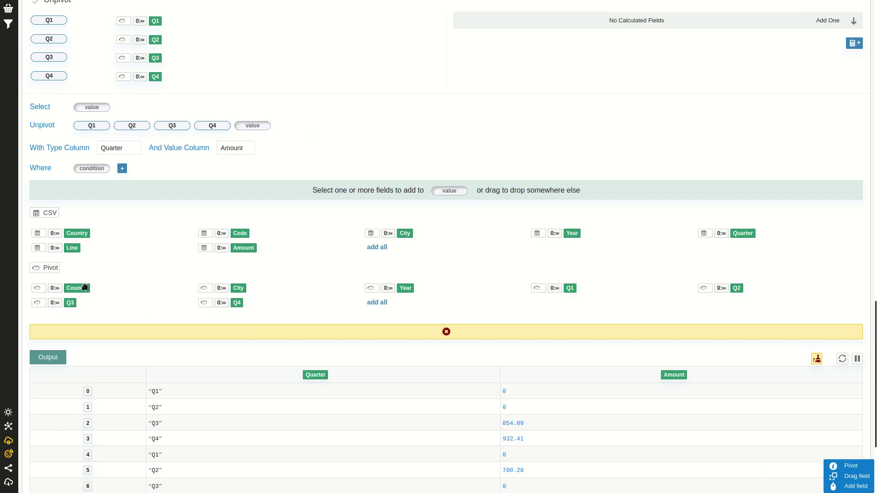
left_click(84, 286)
left_click(238, 308)
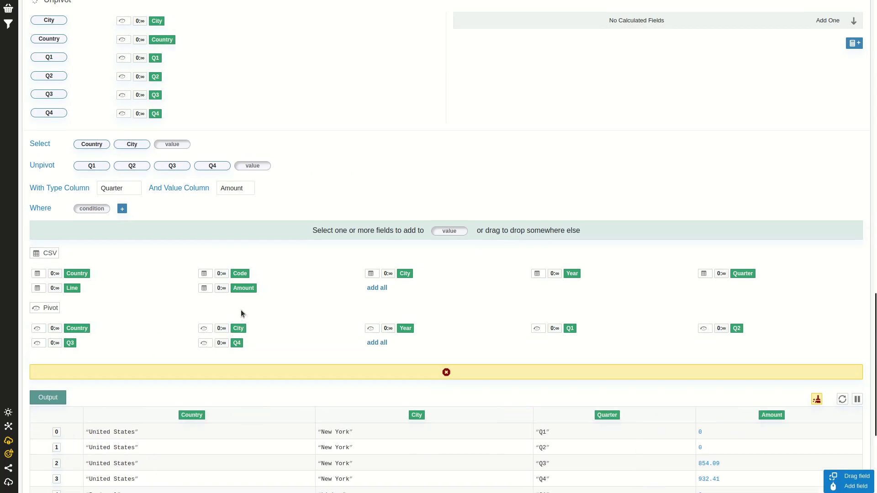
left_click(405, 328)
left_click(447, 391)
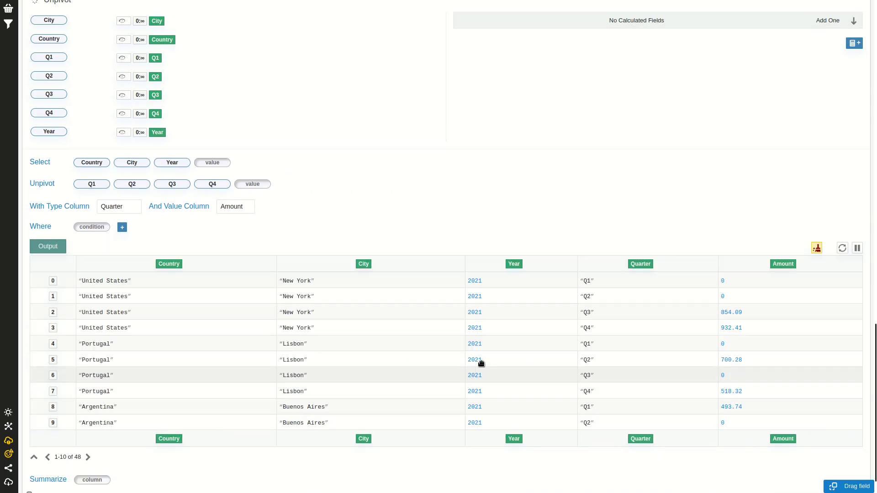
scroll(580, 223, "up", 8)
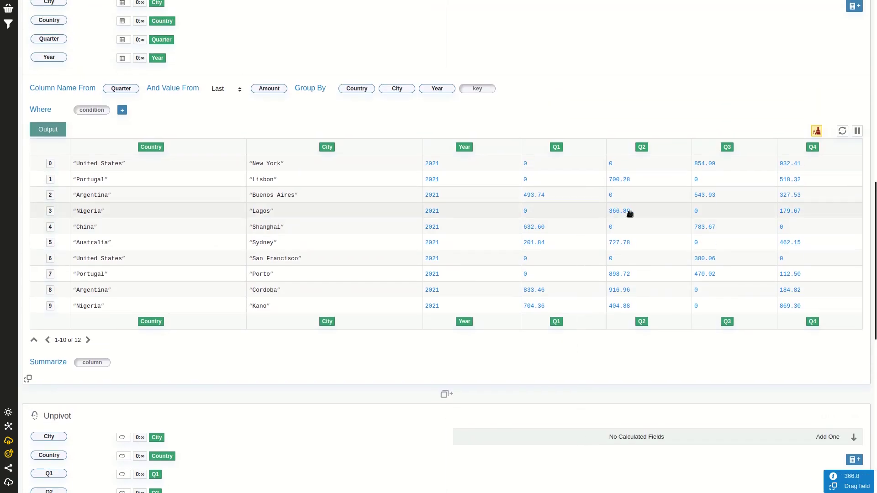
- Collapse the Pivot card and compare the source sales data above it with the Unpivot card's settings and output
scroll(625, 214, "up", 3)
left_click(857, 116)
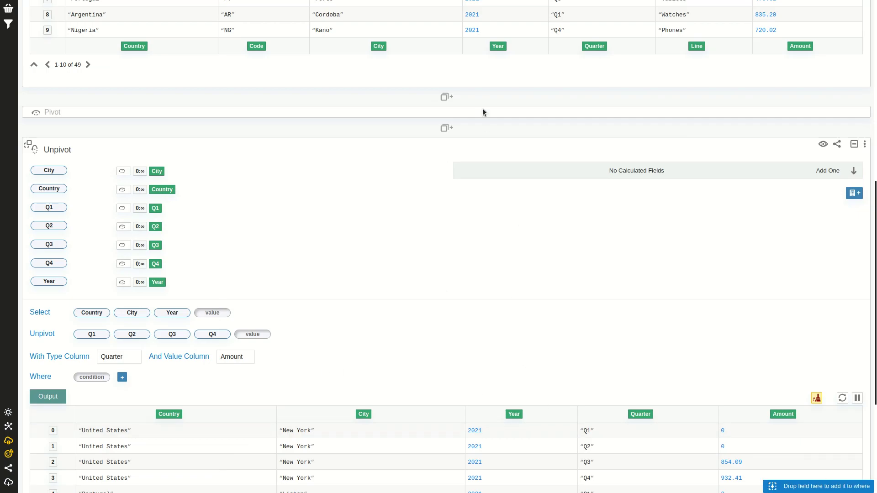
scroll(554, 275, "down", 4)
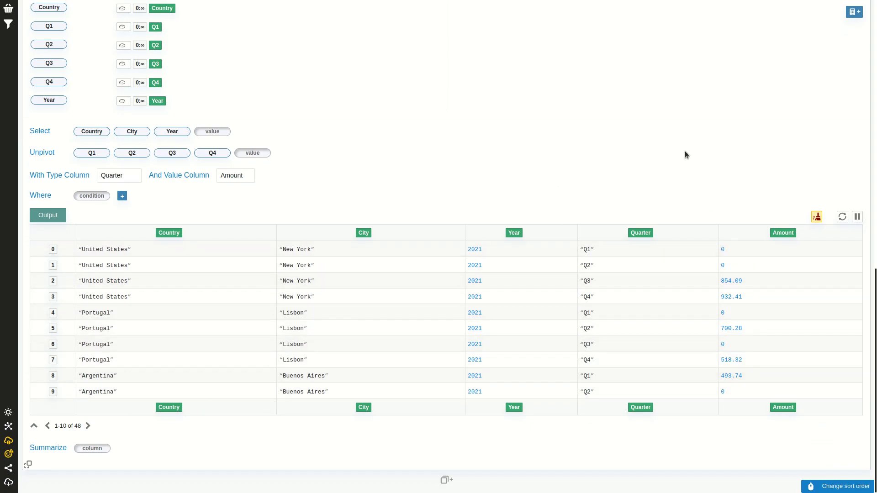
scroll(684, 154, "up", 7)
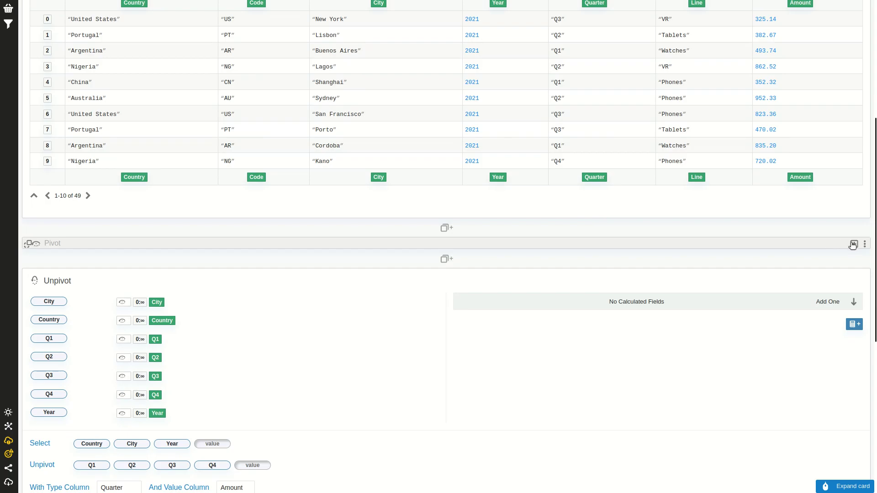
- Expand the Pivot card and compare its quarterly output columns with the Quarter and Amount rows in the Unpivot output
left_click(853, 244)
scroll(640, 292, "down", 2)
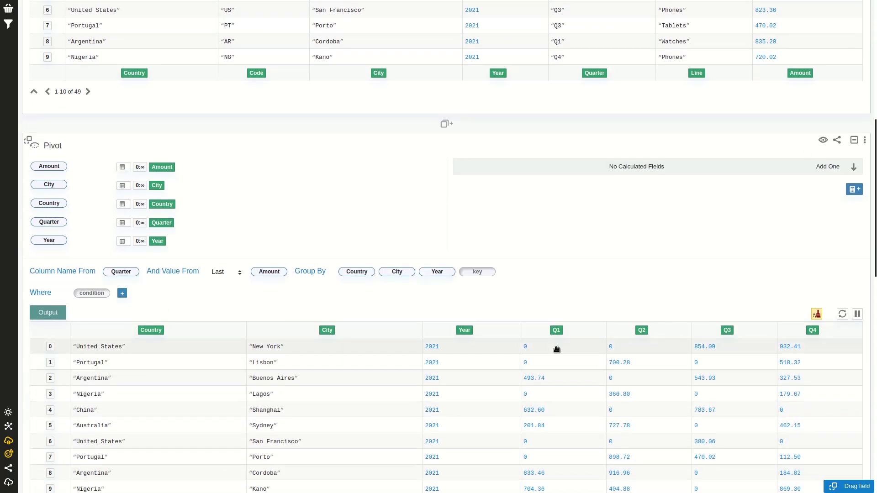
scroll(556, 349, "down", 14)
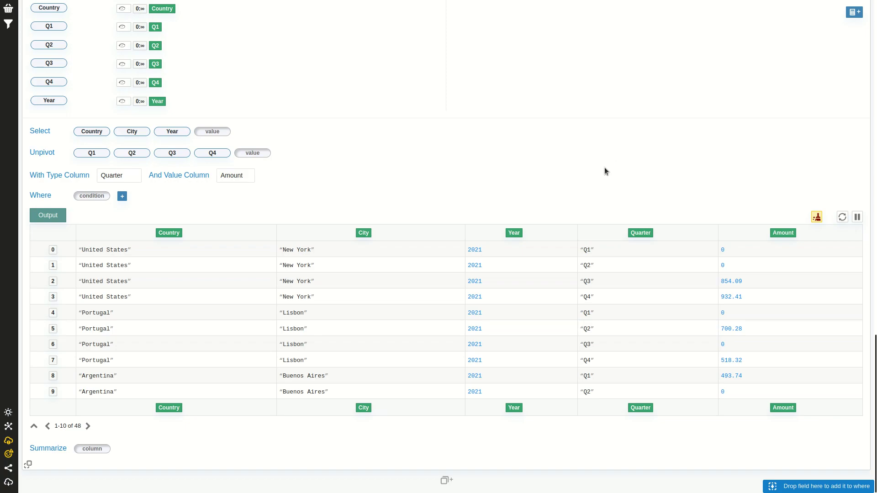
scroll(608, 157, "up", 6)
scroll(588, 248, "up", 5)
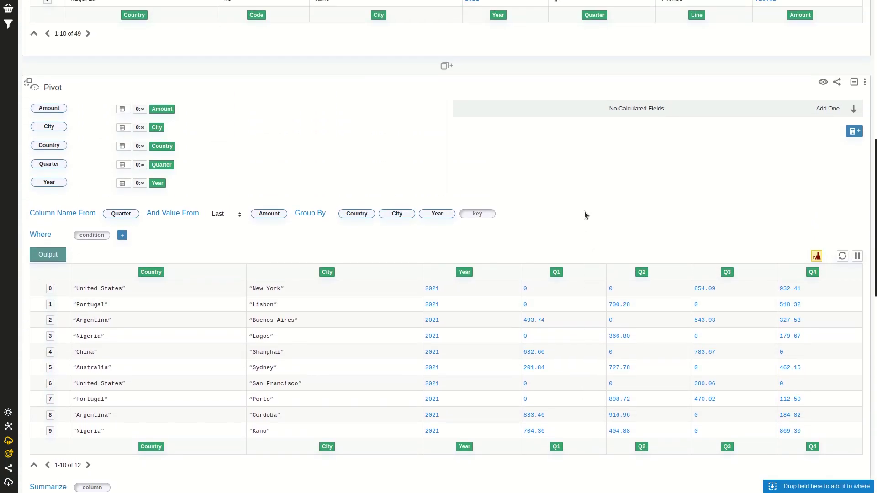
scroll(584, 215, "up", 2)
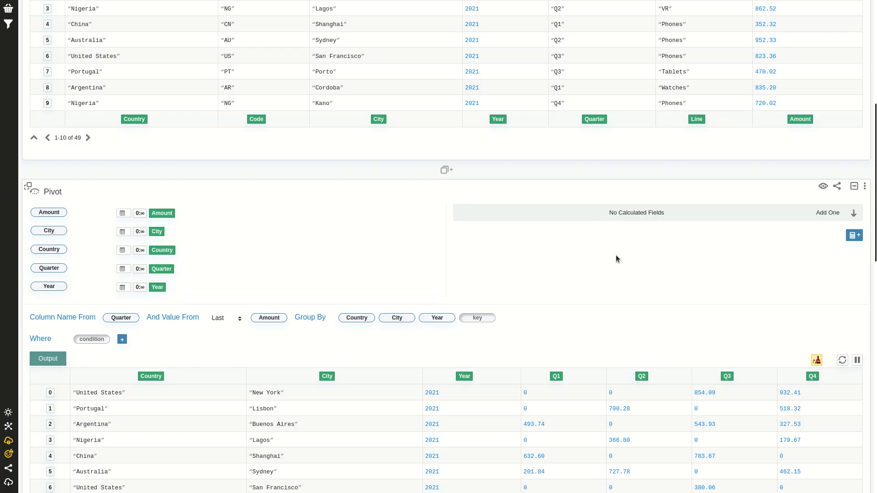
scroll(615, 259, "down", 4)
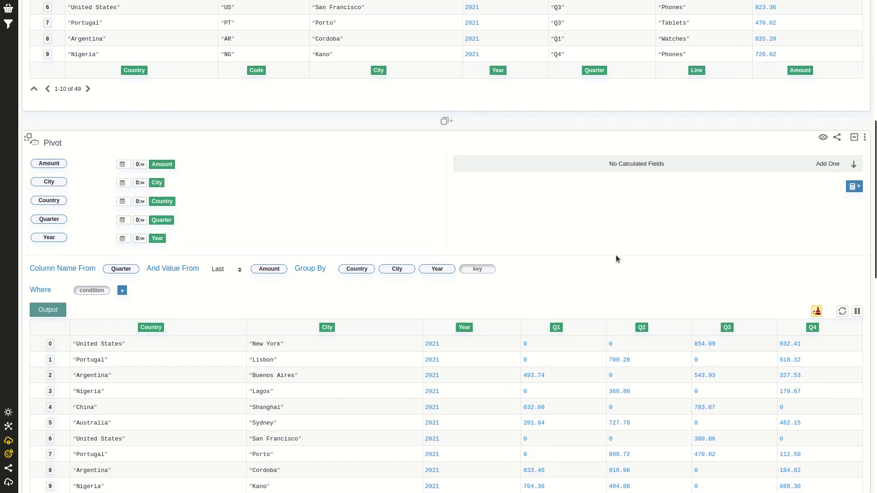